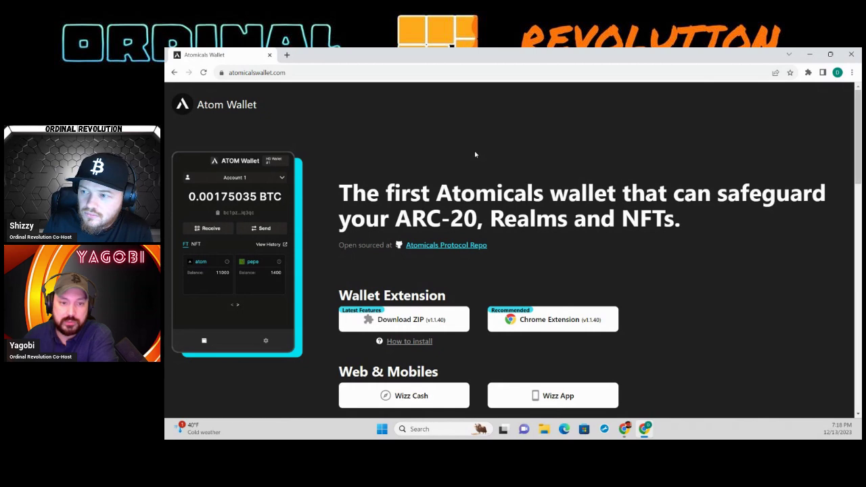
Add ATOM Wallet to Chrome from the Web Store and open its popup from the Extensions menu
click(565, 327)
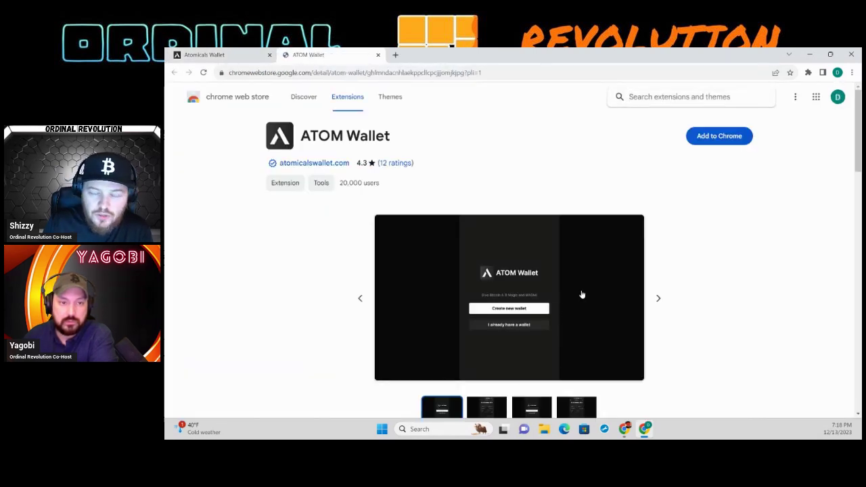
click(732, 136)
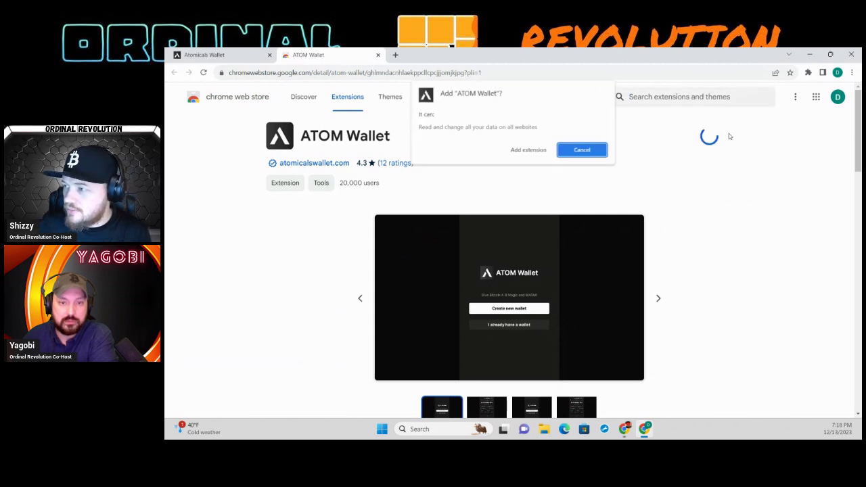
click(531, 150)
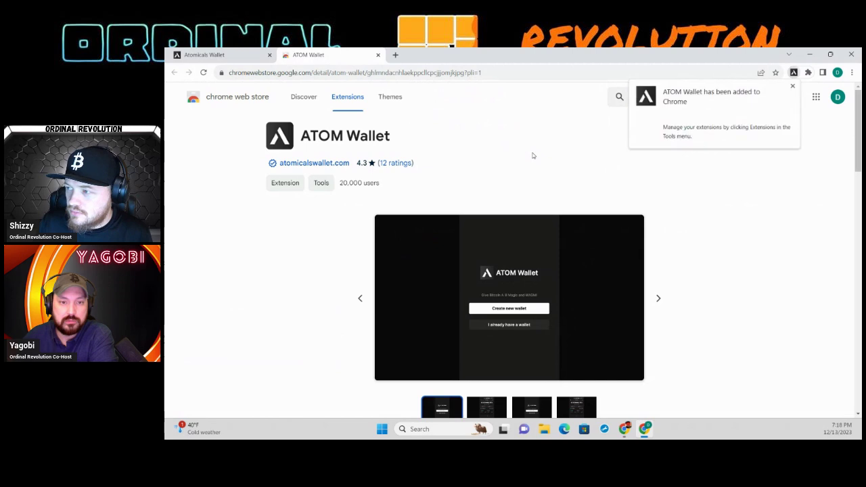
click(807, 75)
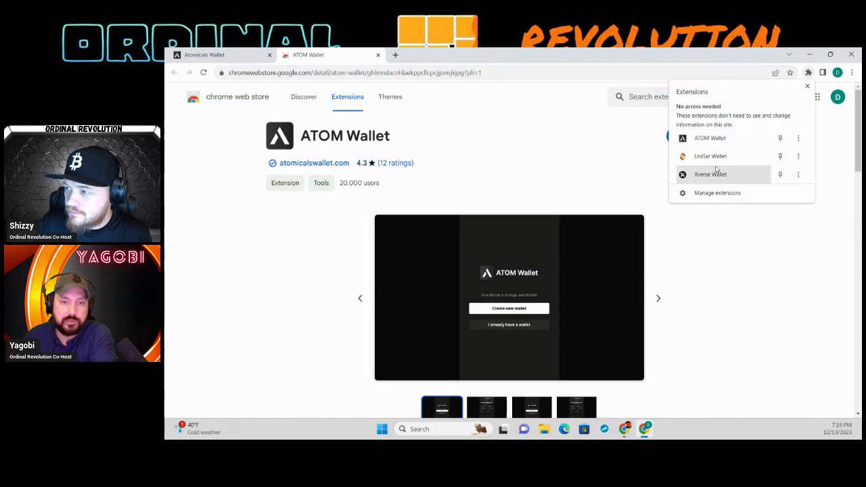
click(721, 138)
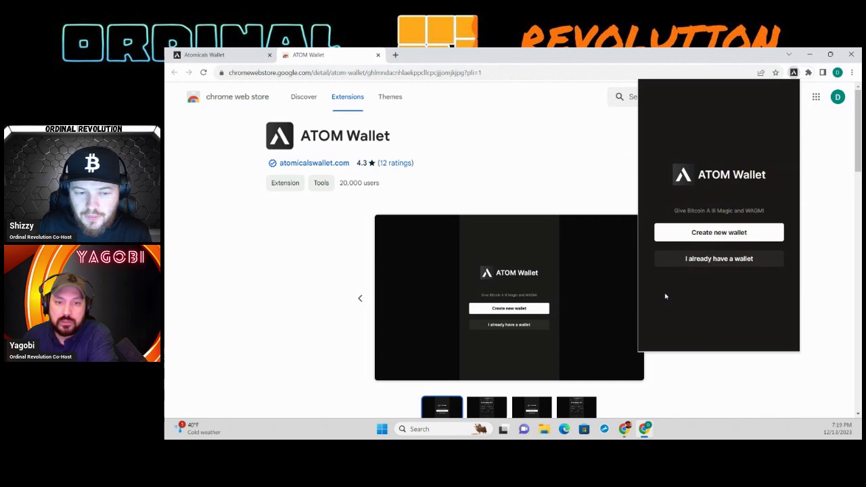
Start a new wallet and set its password, entering it and its confirmation
click(713, 232)
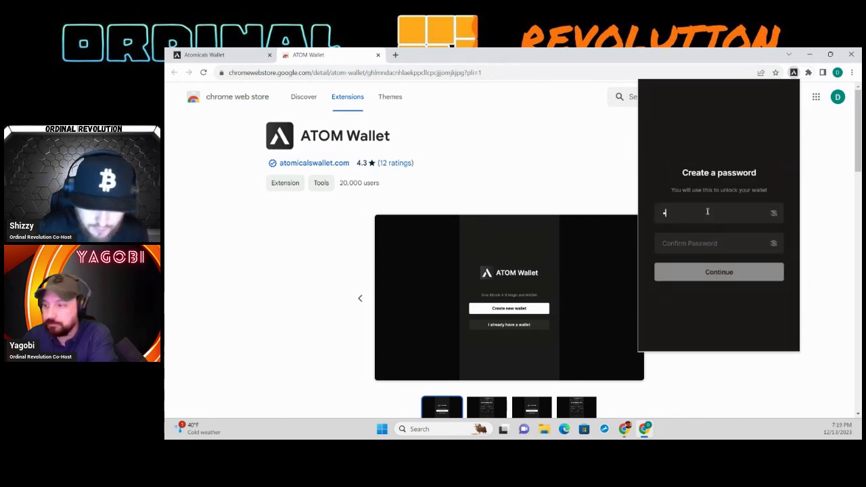
text(••••••)
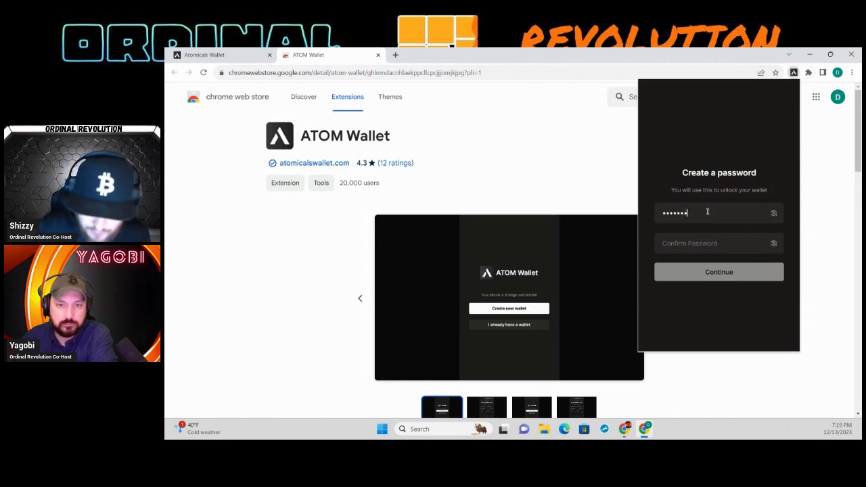
click(706, 247)
text(•••••••••)
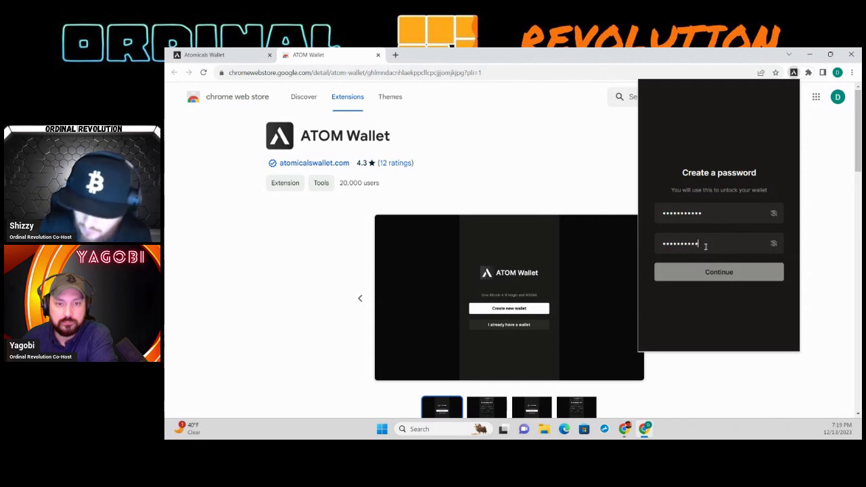
text(•)
click(719, 275)
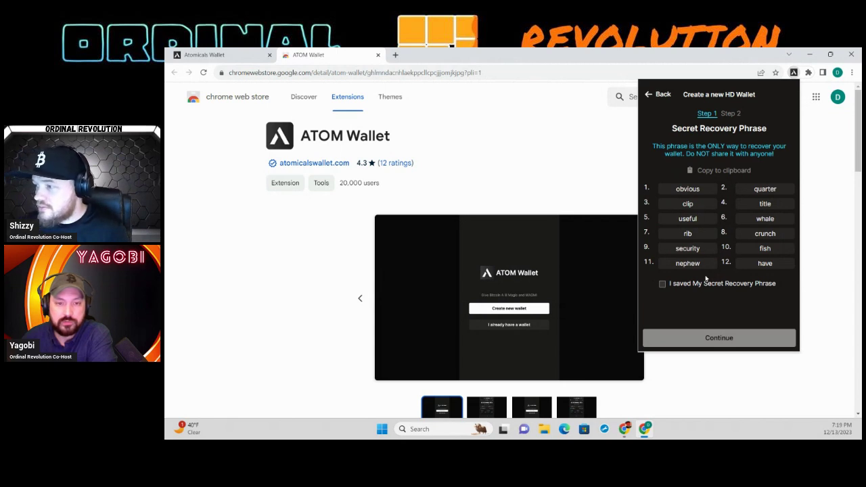
Confirm the Secret Recovery Phrase is saved and continue to the Step 2 address types
click(663, 285)
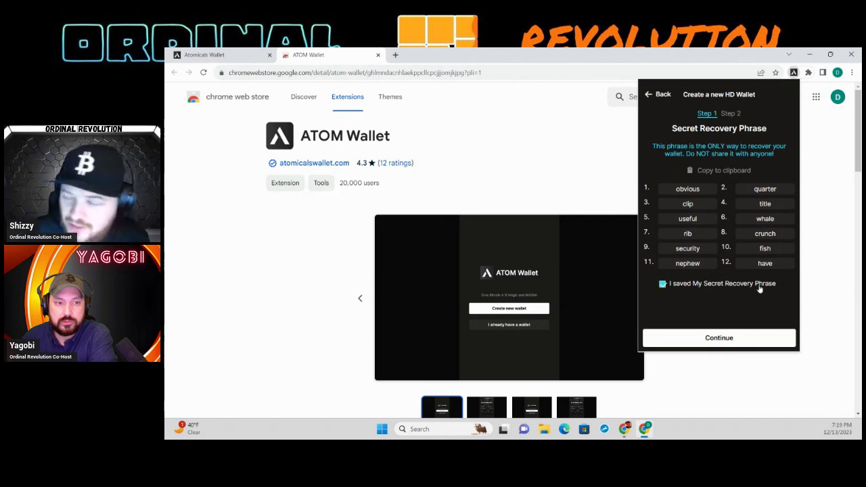
click(728, 338)
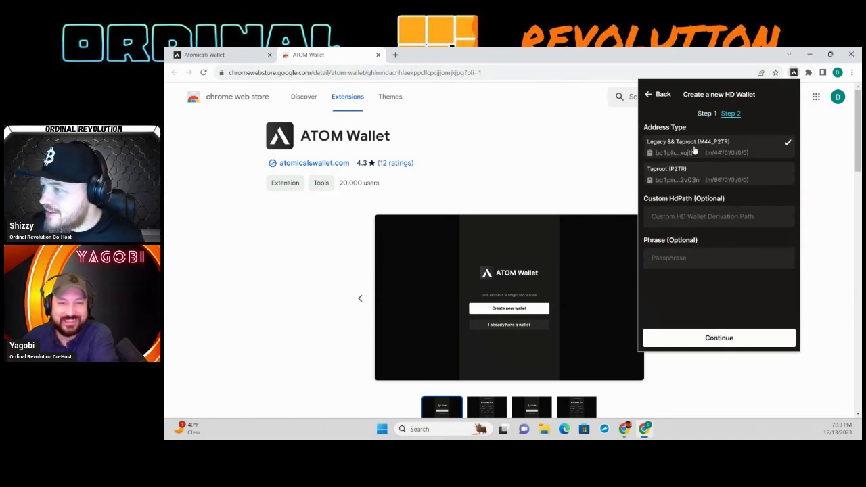
click(723, 338)
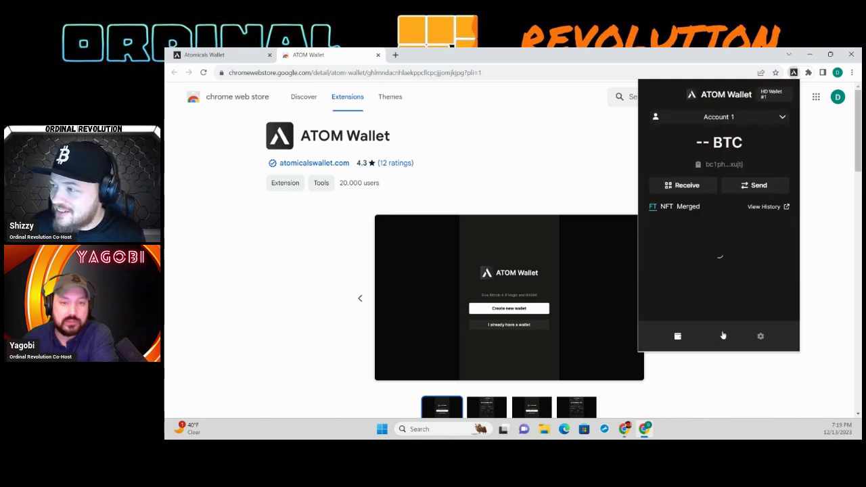
Finish the HD wallet, check the Address Type options in Settings, and return to Account 1's home
mouse_move(732, 155)
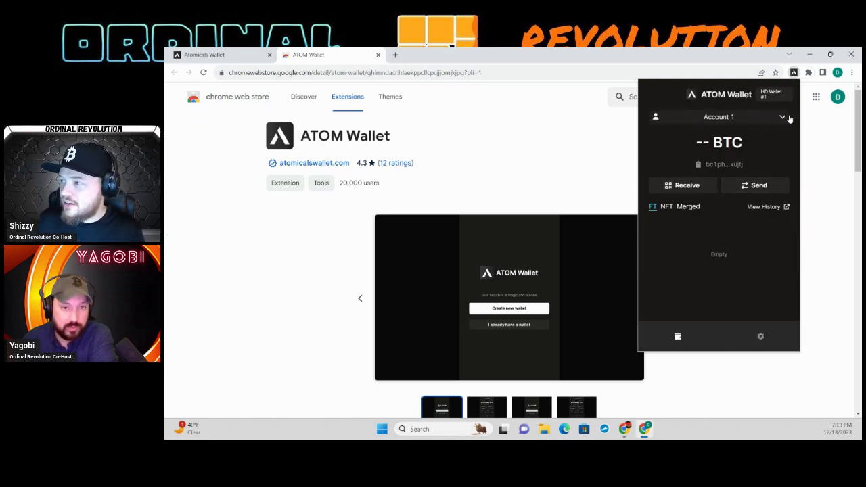
click(761, 337)
click(735, 131)
click(733, 142)
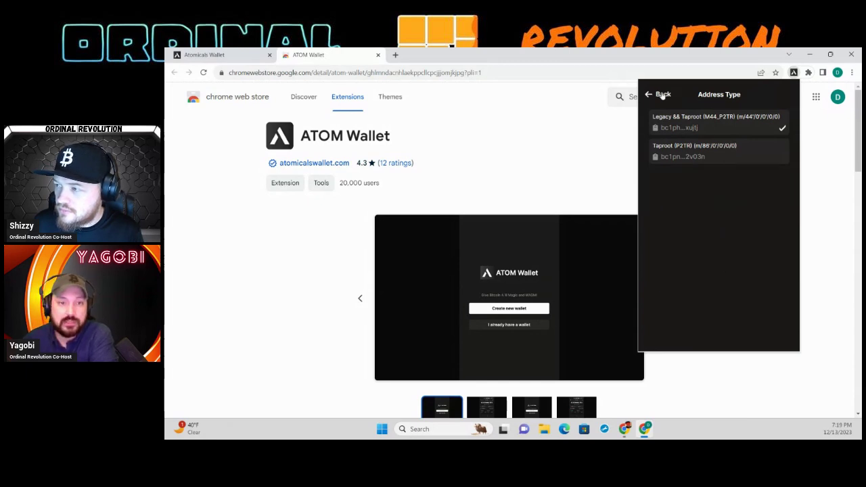
click(655, 94)
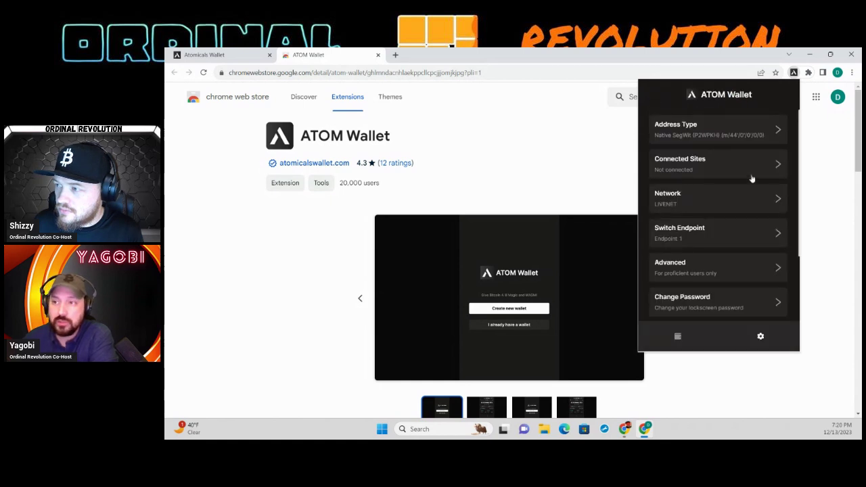
click(678, 338)
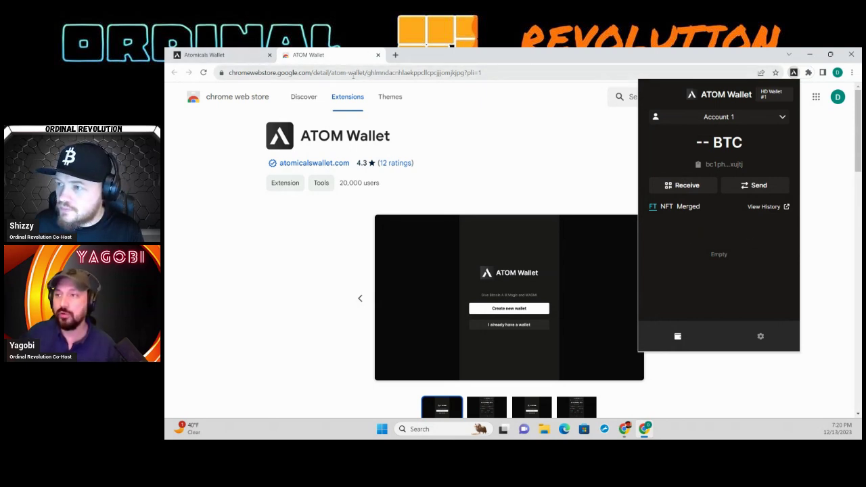
click(310, 73)
Load atomicalmarket.com and connect it to ATOM Wallet's Account 1, dismissing the success message
text(ato)
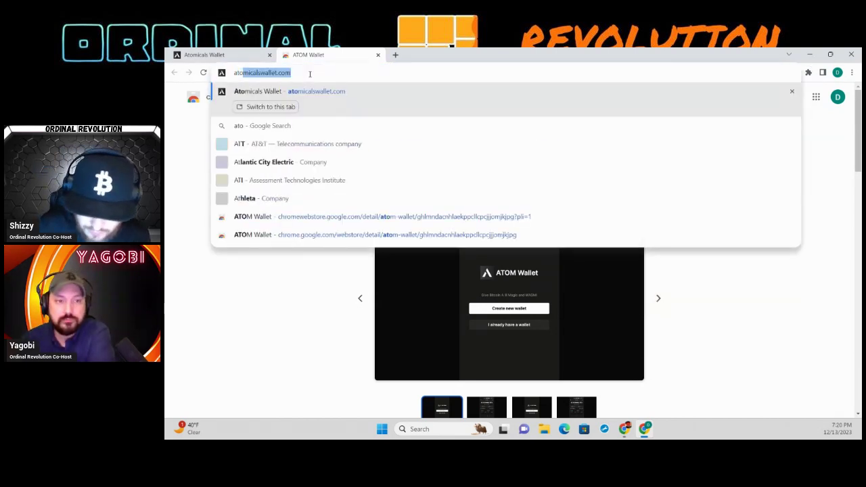
text(micalmar)
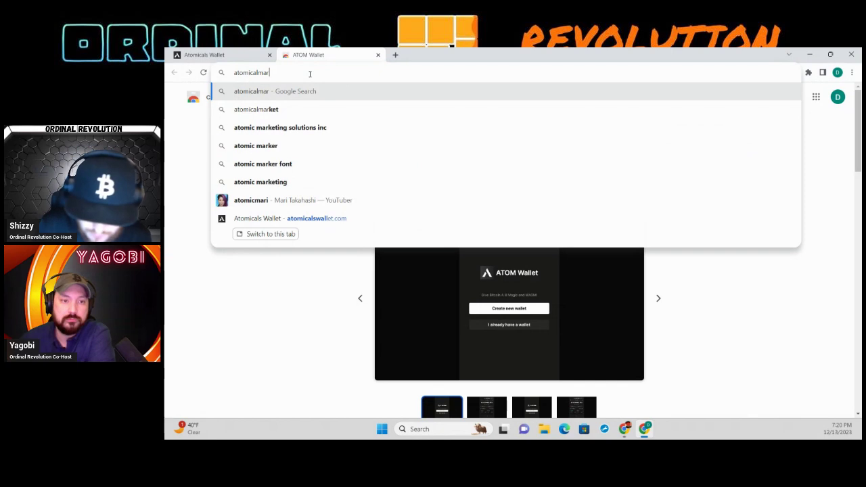
text(ket.com)
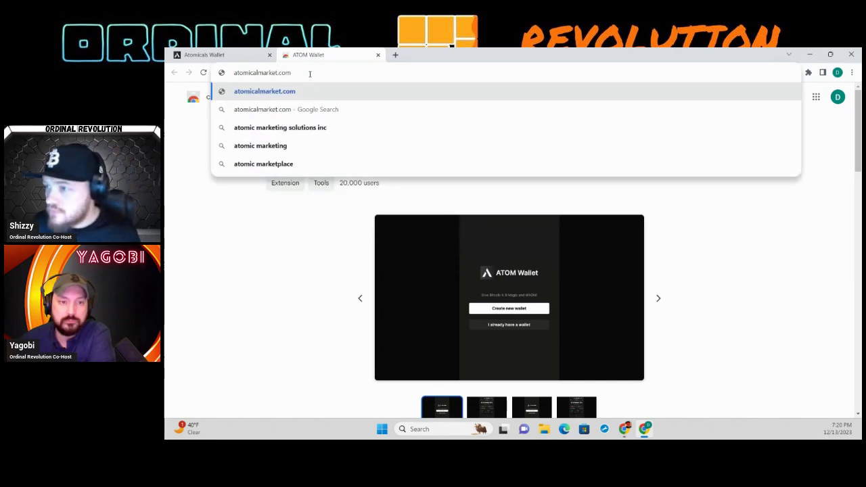
key(Return)
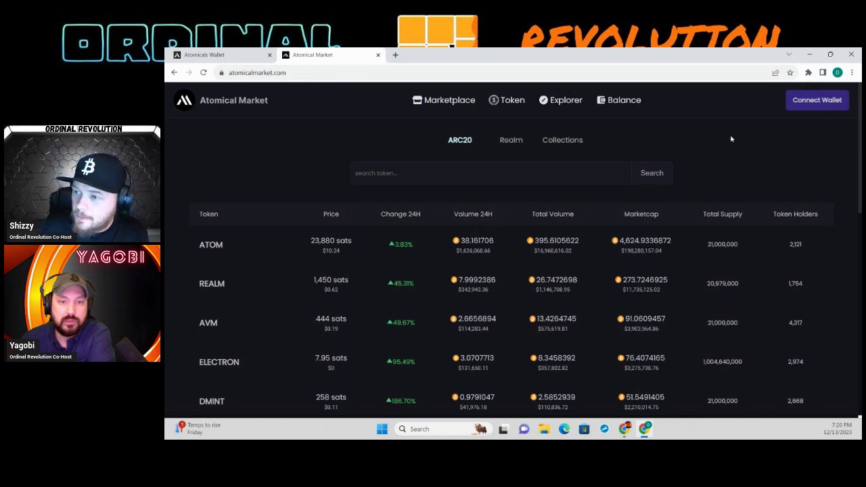
click(814, 101)
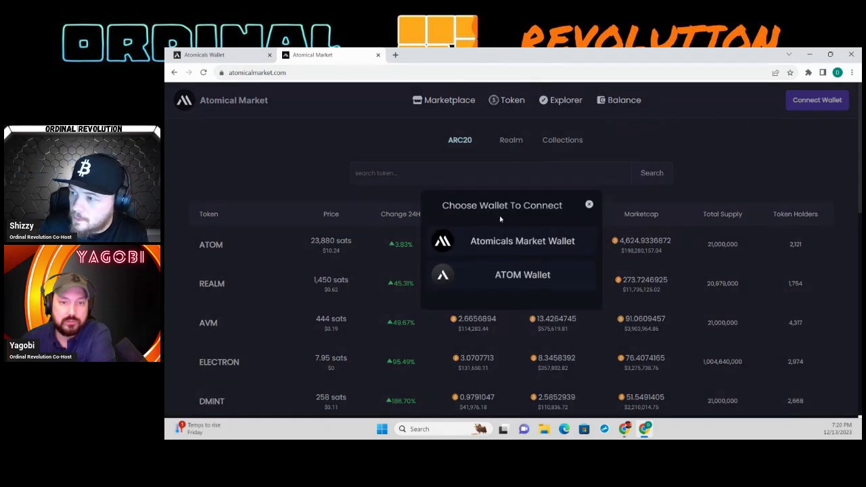
click(521, 276)
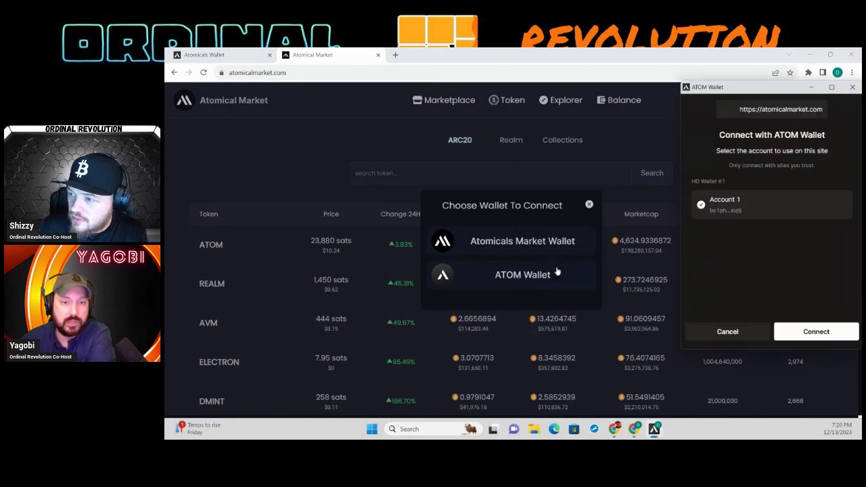
click(812, 332)
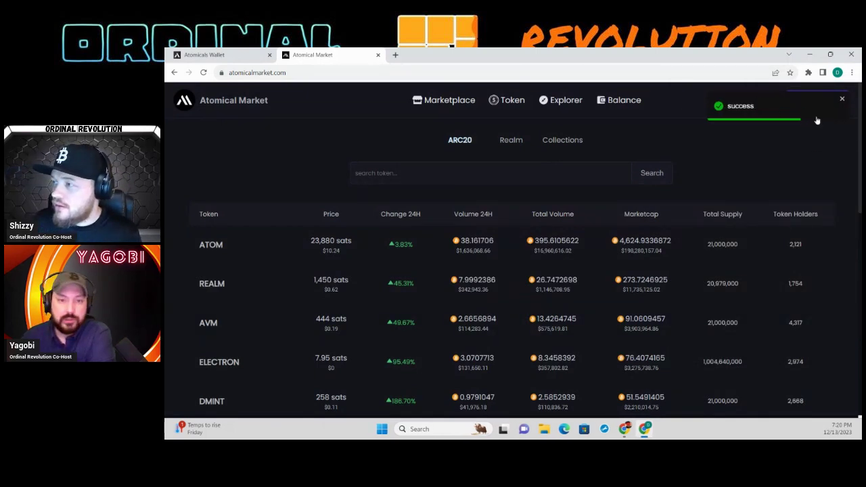
click(839, 100)
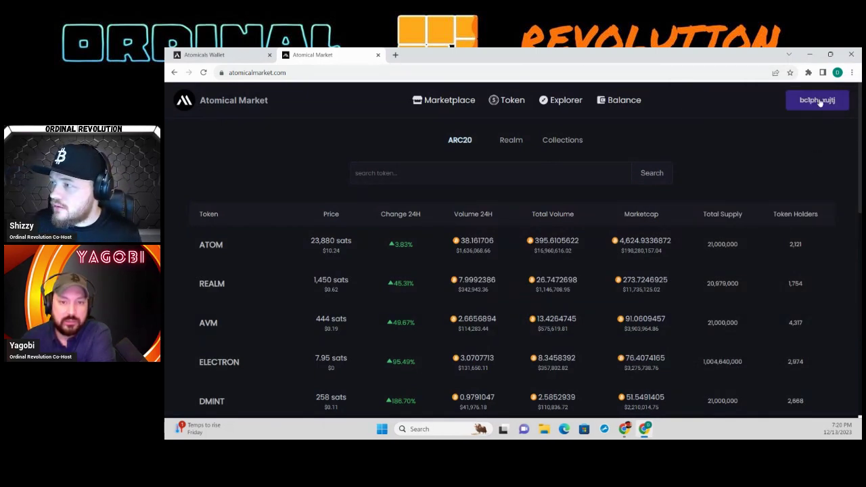
Open the wallet's My Assets page in a new tab, then close the Manage your Wallet popup
click(825, 101)
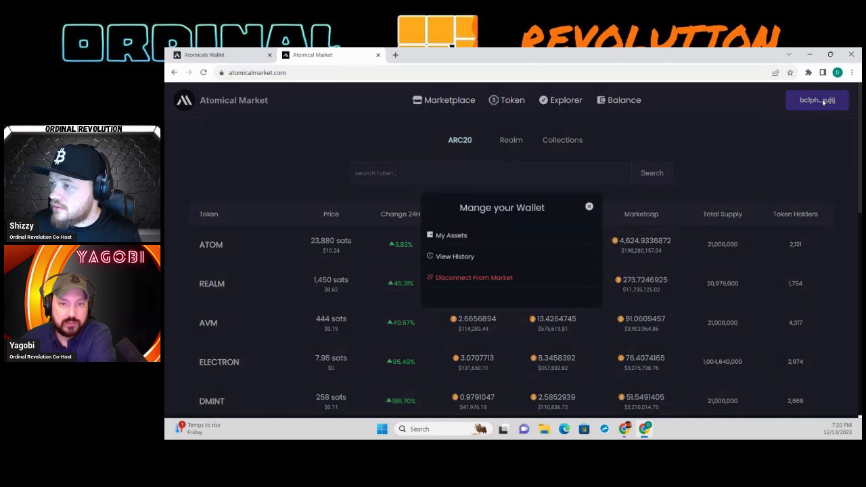
click(453, 234)
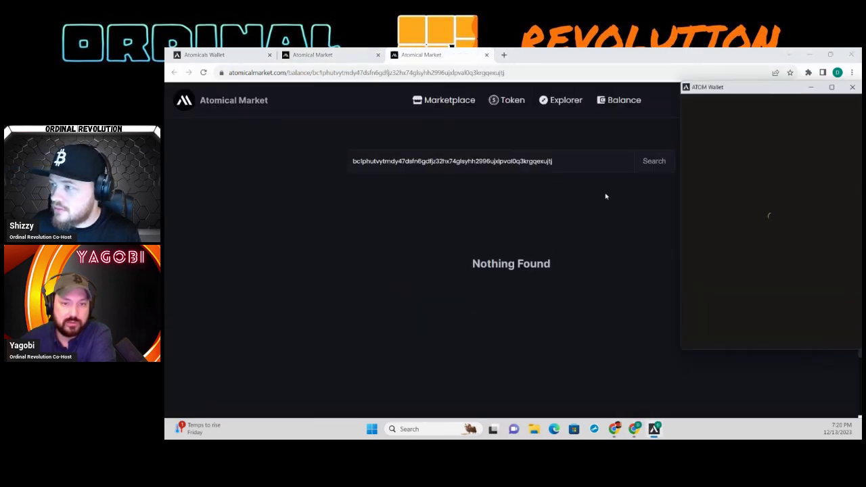
click(351, 55)
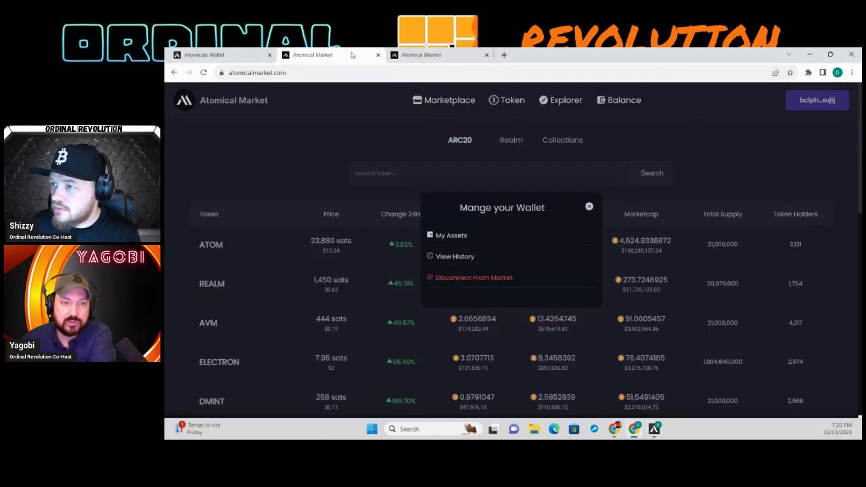
click(589, 206)
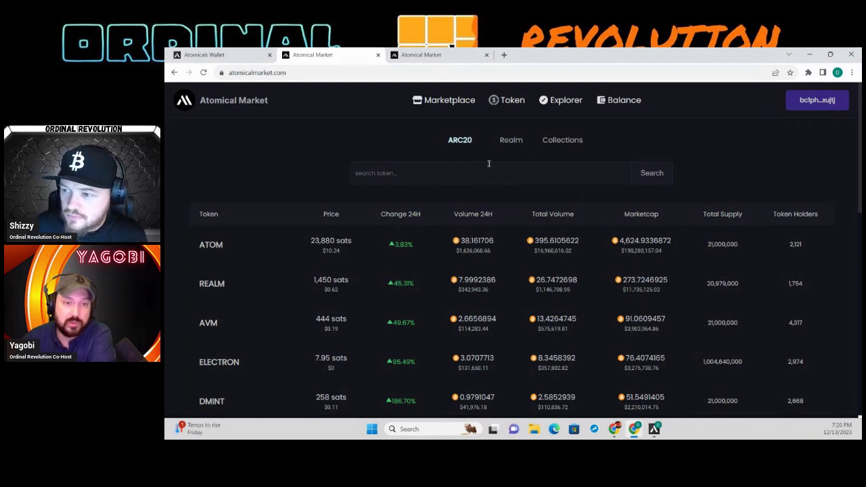
Open the REALM token's Marketplace listings and scroll through its 999-REALM offers from 1,450 sats
click(439, 103)
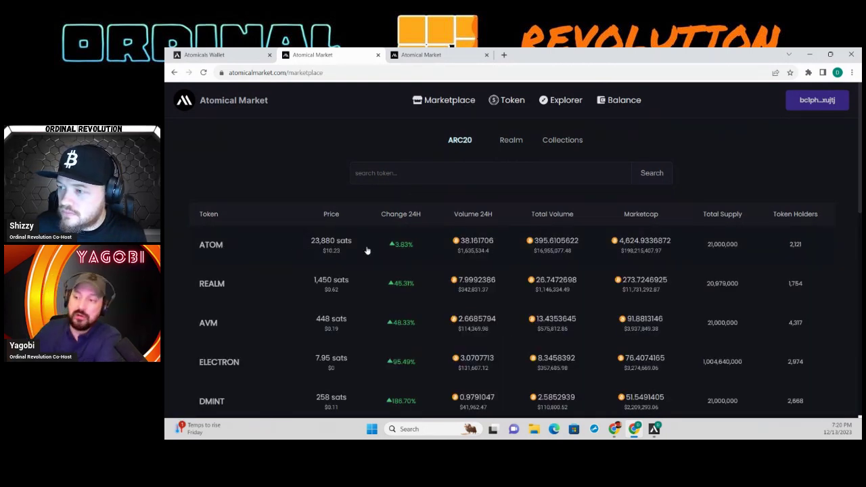
scroll(283, 284, down, 1)
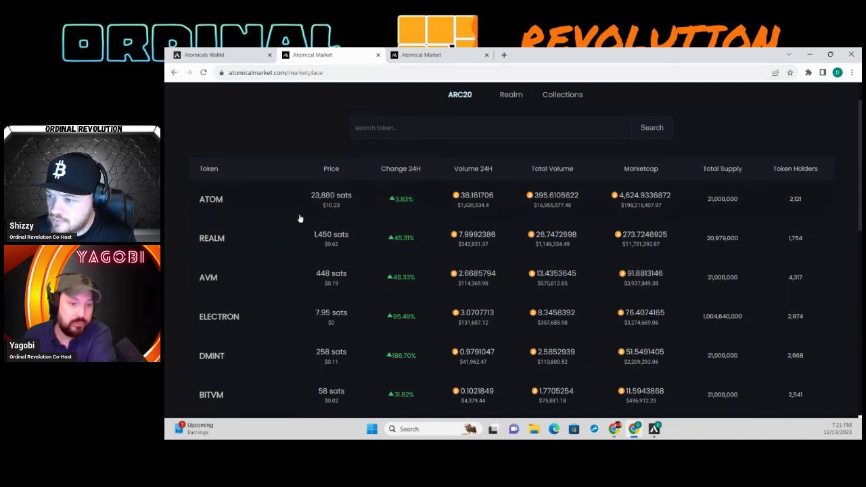
click(218, 240)
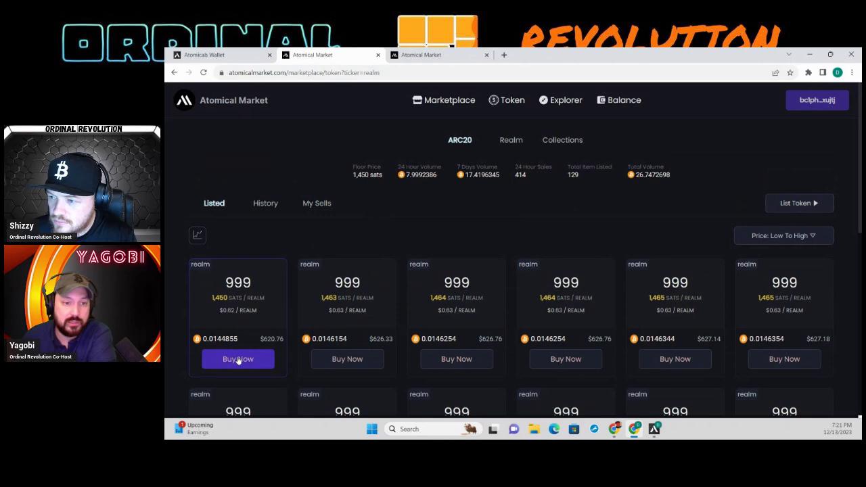
scroll(311, 278, down, 1)
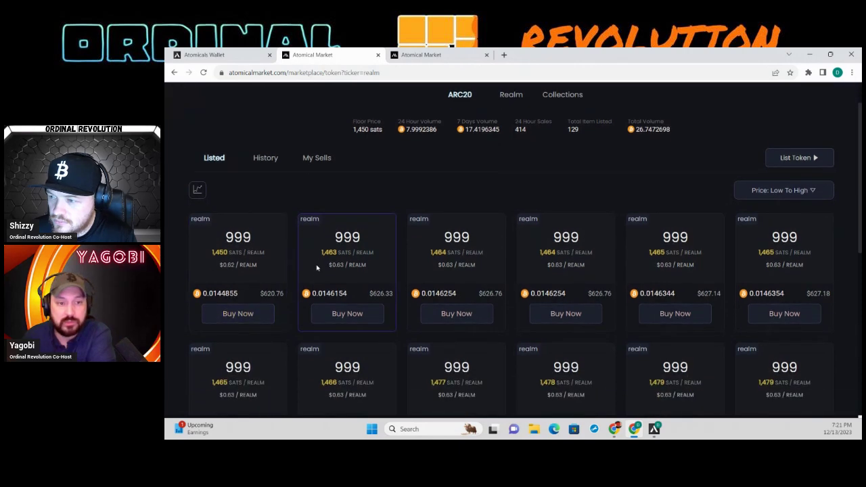
scroll(532, 263, down, 8)
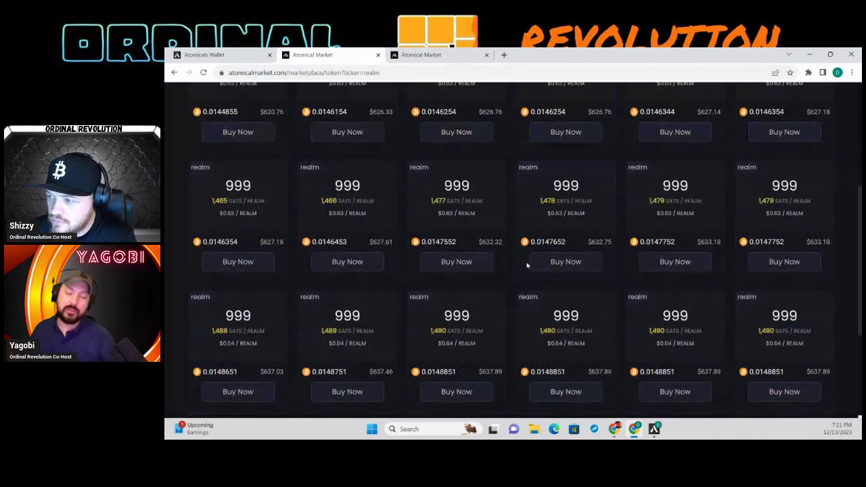
scroll(473, 274, up, 8)
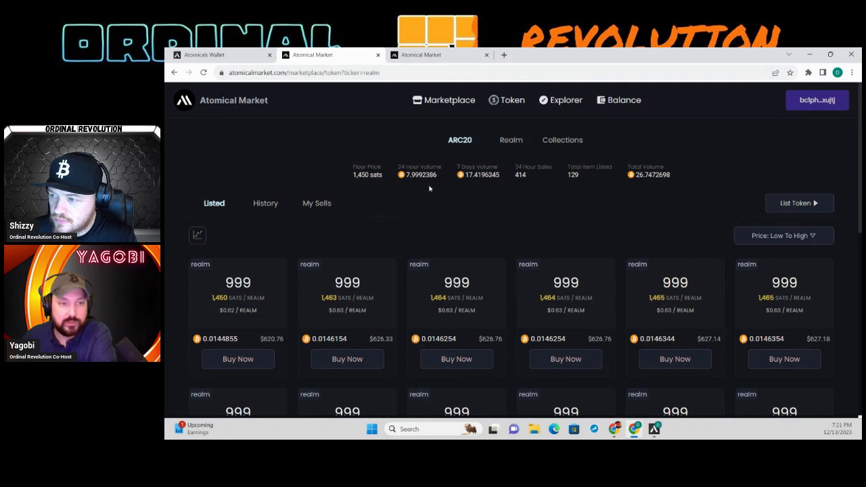
scroll(432, 338, down, 1)
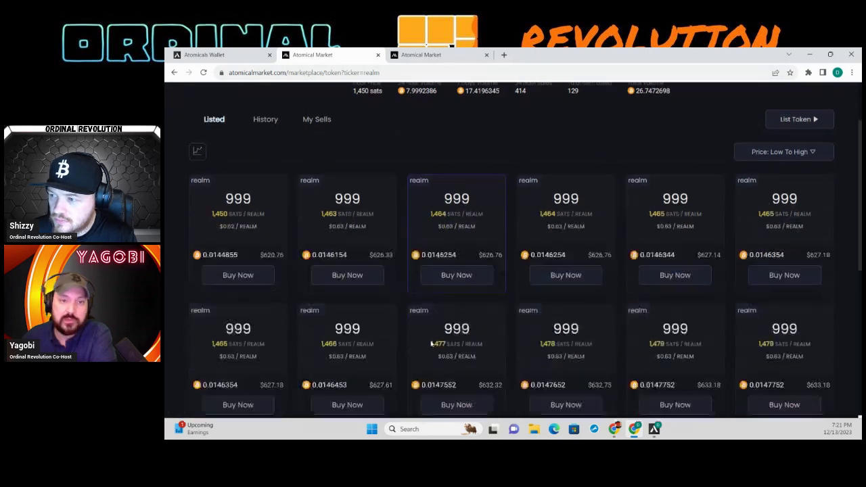
scroll(432, 343, down, 2)
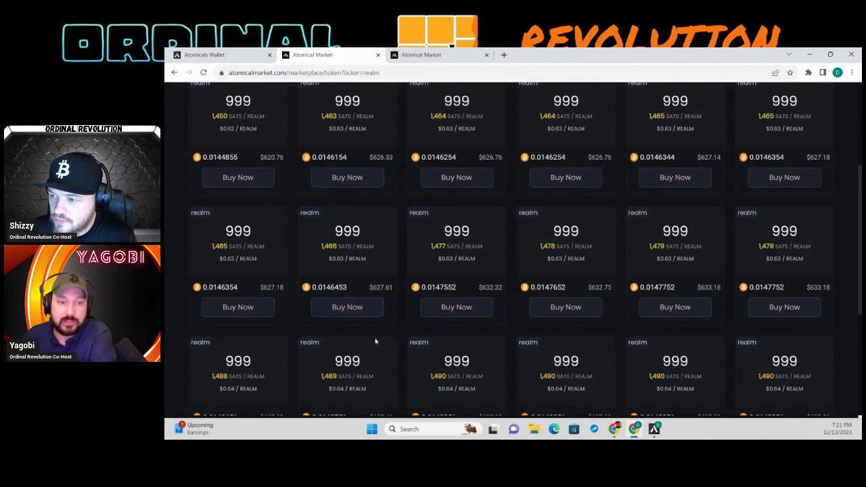
scroll(375, 344, down, 2)
scroll(384, 300, up, 5)
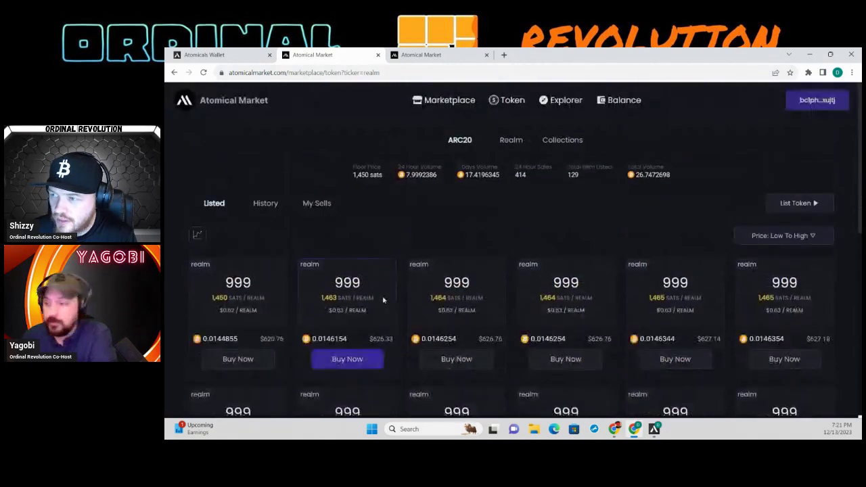
click(448, 100)
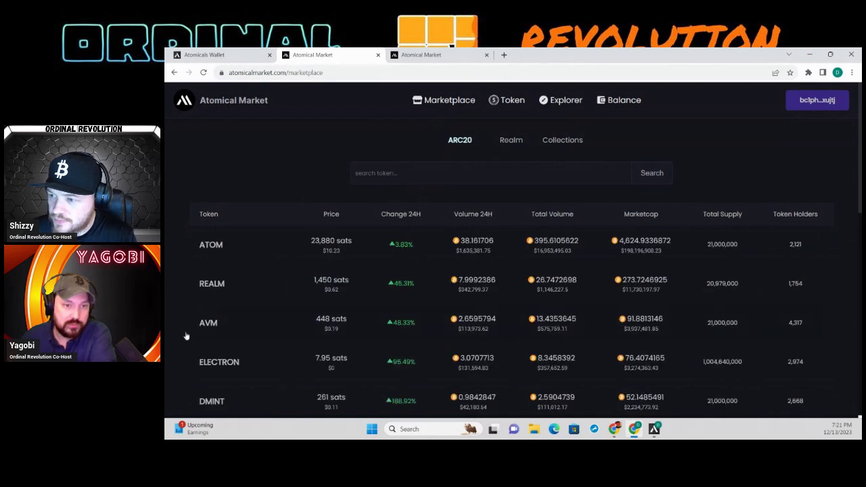
Open the DMINT listings and choose Buy Now on the cheapest 1000-DMINT lot
click(218, 406)
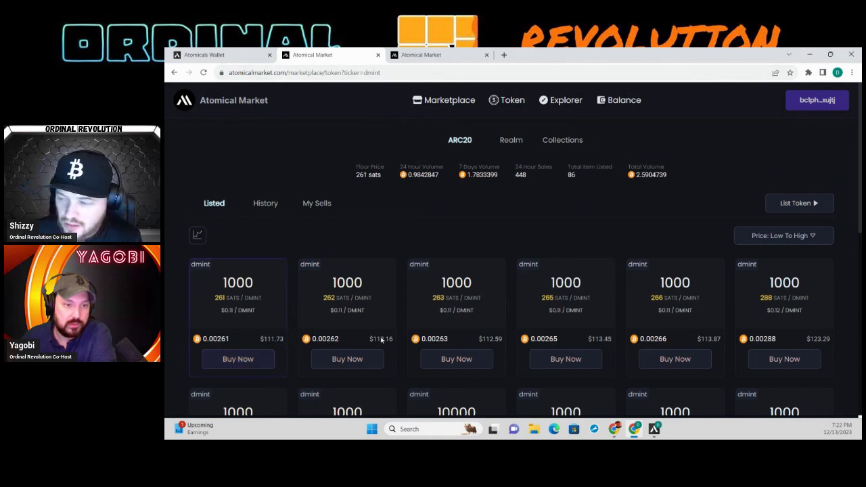
click(243, 359)
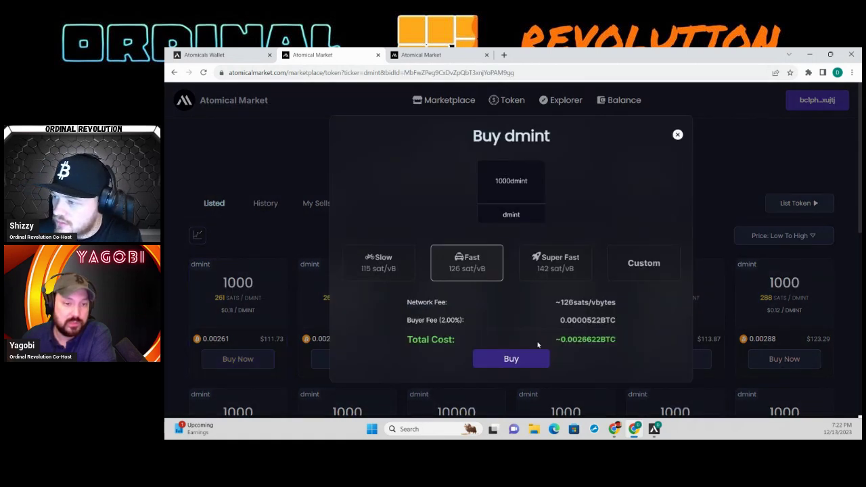